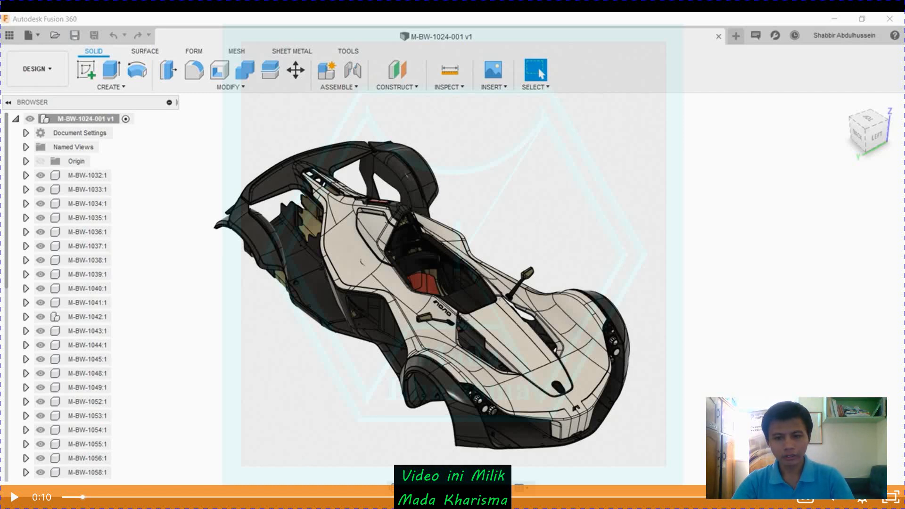
key(space)
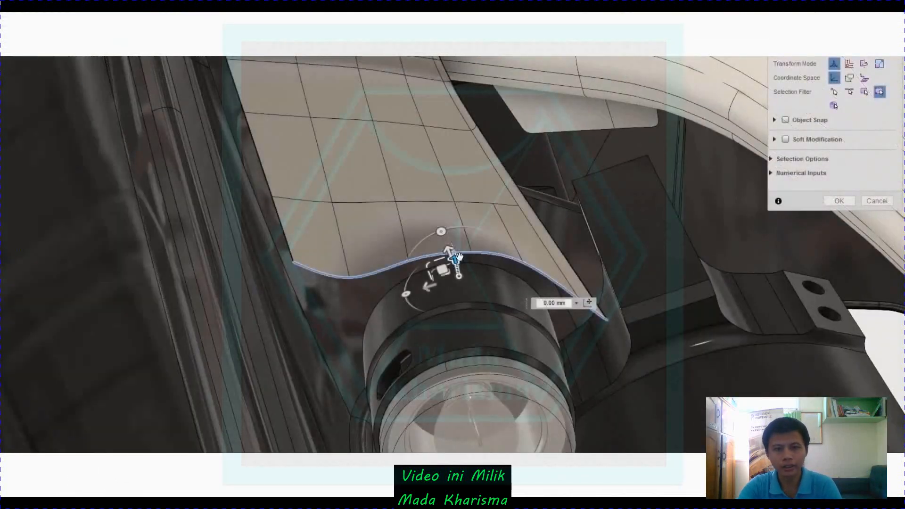
Step: Extend the form body's lower edge loop down over the cylindrical housing by about 10.5 mm, and extend its side edge outward
alt+drag(457, 257, 460, 291)
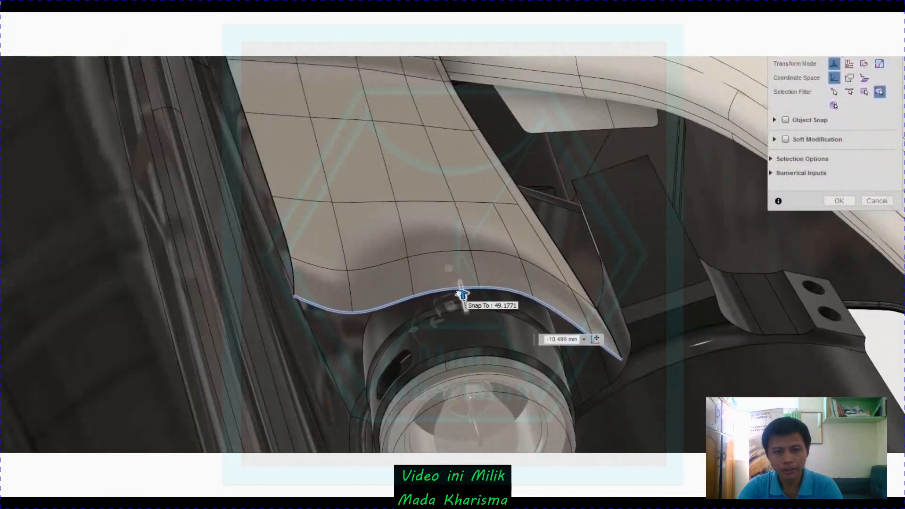
double_click(545, 239)
alt+drag(472, 127, 580, 140)
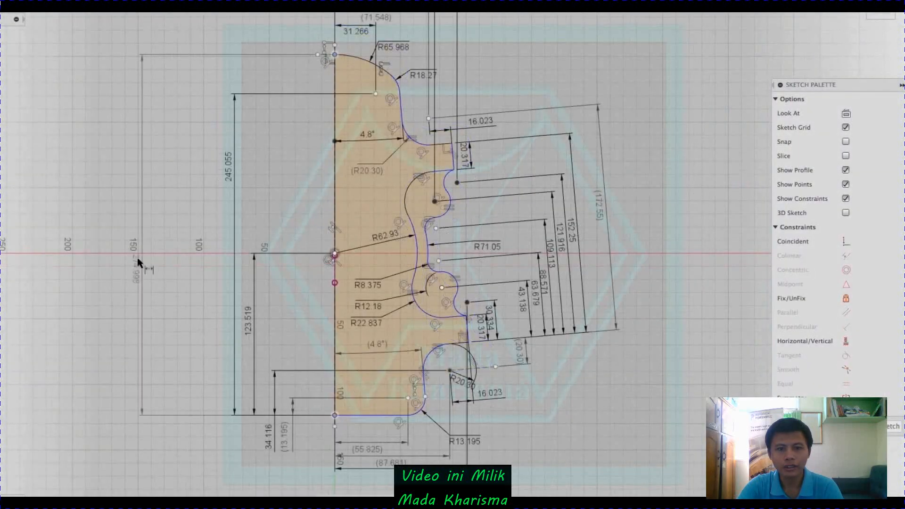
Step: Dimension the overall height of the half profile in the sketch
click(162, 241)
text(2)
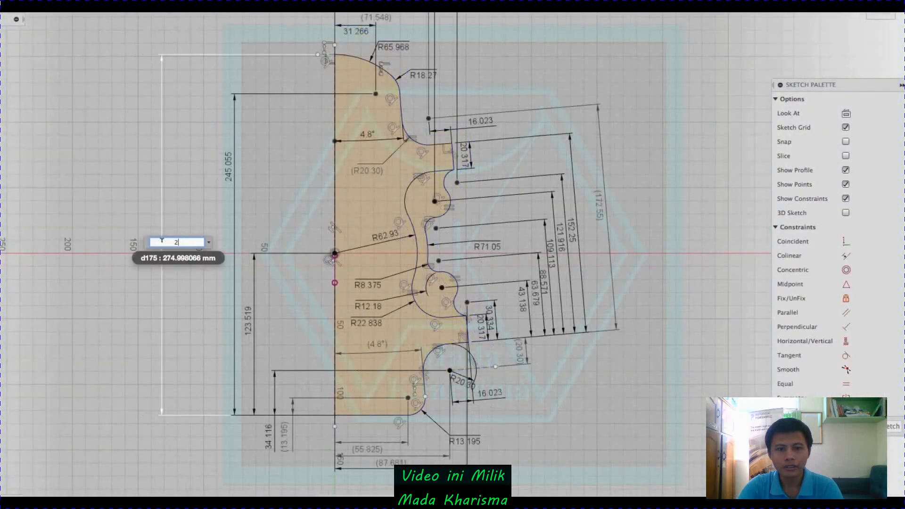
key(Escape)
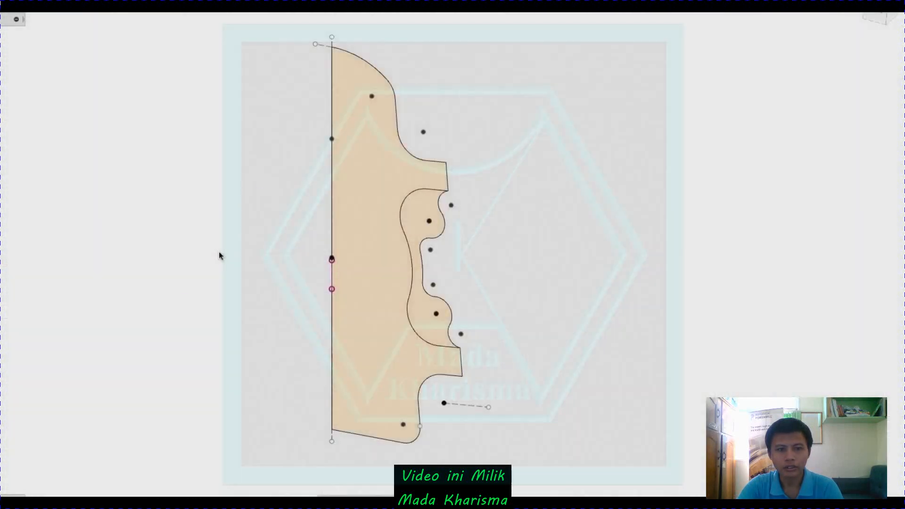
Step: Extrude the large half profile and the adjoining lobed profile together as a new body
key(e)
click(370, 226)
click(429, 260)
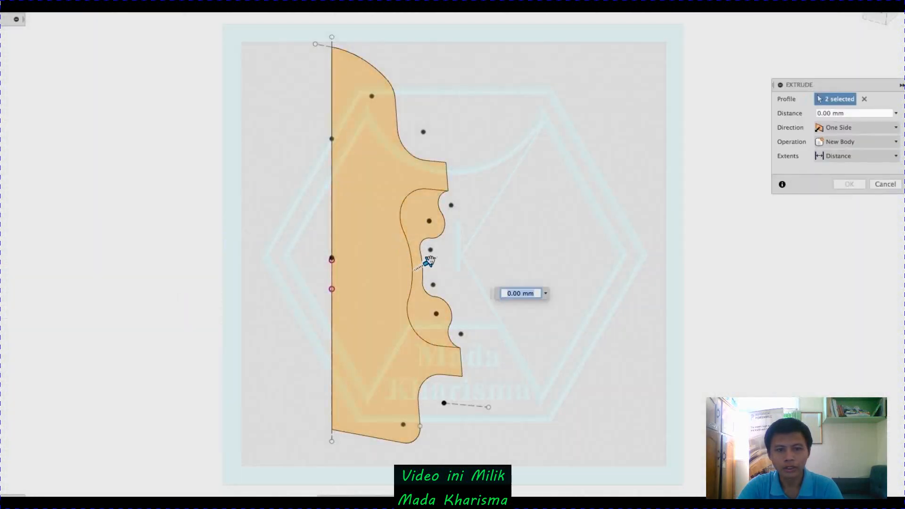
key(Return)
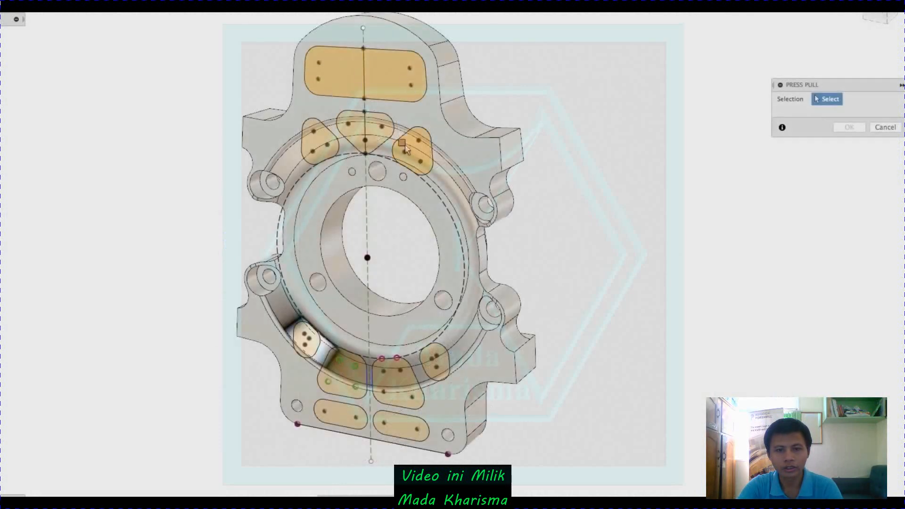
Step: Cut the 12 rounded pocket profiles through the whole upright with a one-sided extrusion, extents All
drag(335, 418, 380, 384)
click(865, 185)
click(844, 220)
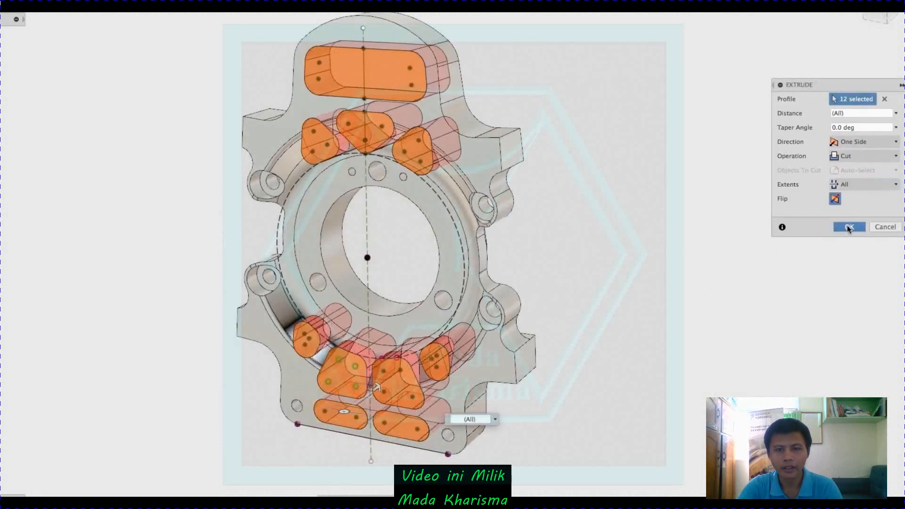
click(848, 226)
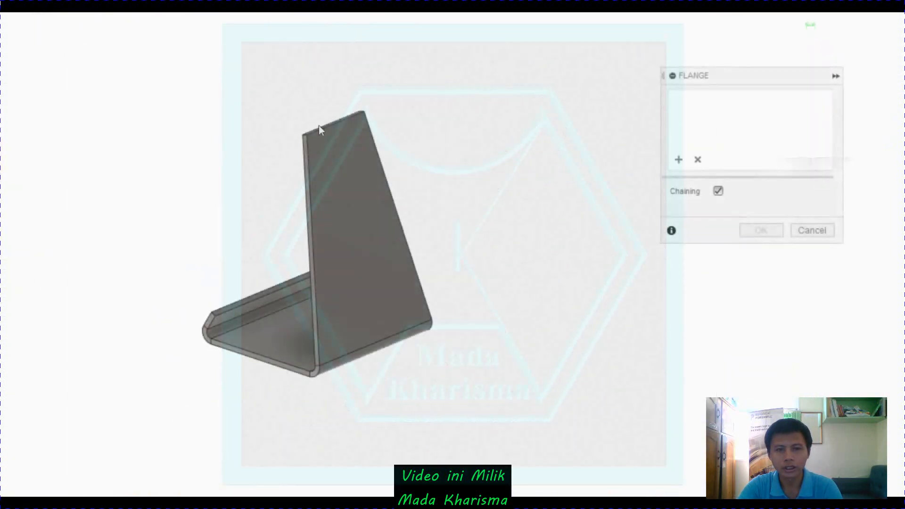
Step: Add a full-edge flange along the top edge of the bracket's tall plate
click(330, 126)
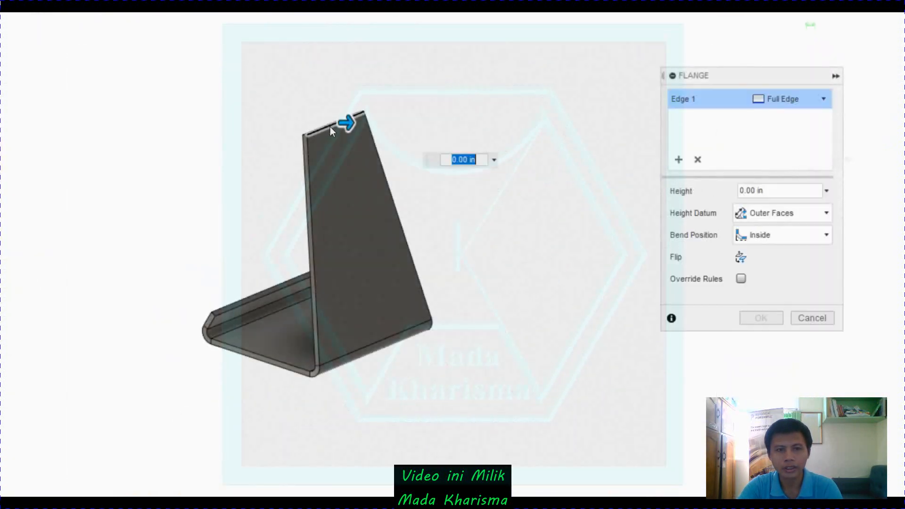
drag(378, 130, 396, 198)
click(754, 339)
Step: Add a downward full-edge flange 0.714 in high at 90 degrees on the free edge of the top flange
key(f)
click(381, 129)
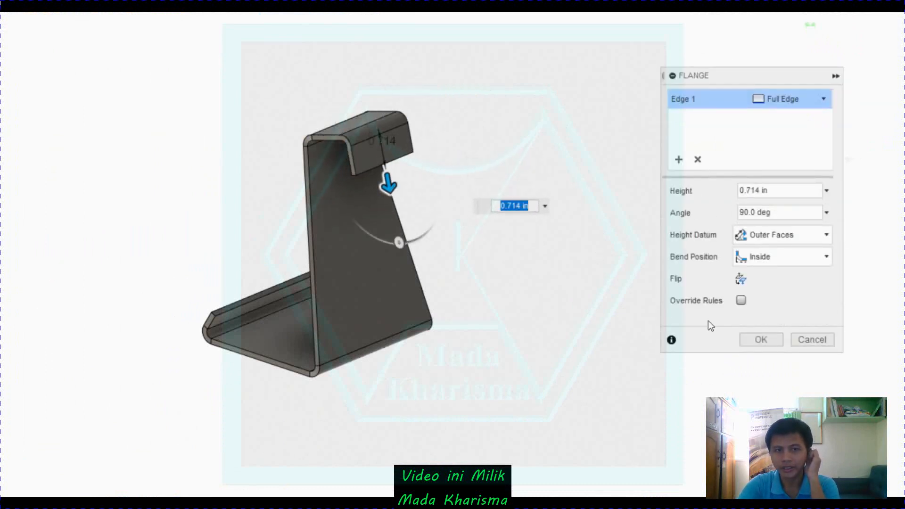
click(754, 338)
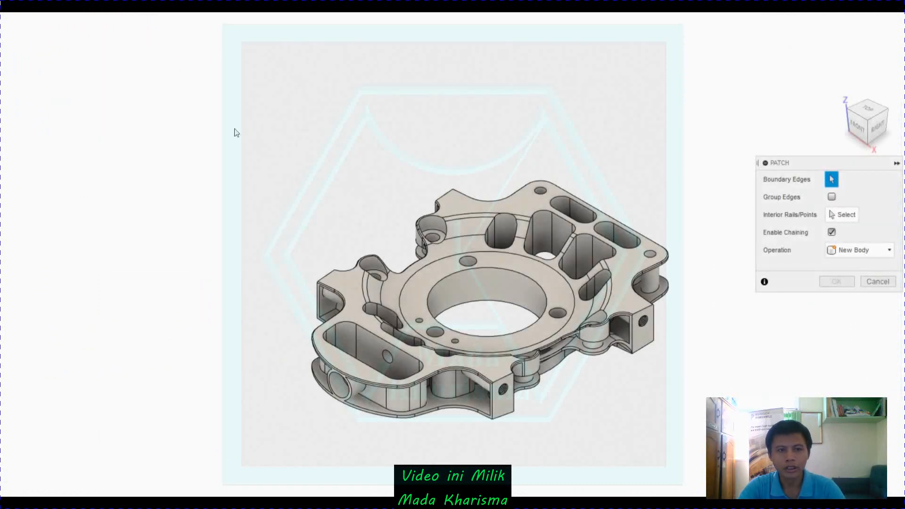
Step: Patch the selected boundary edge of the upright's central opening as a new body
click(516, 273)
click(836, 335)
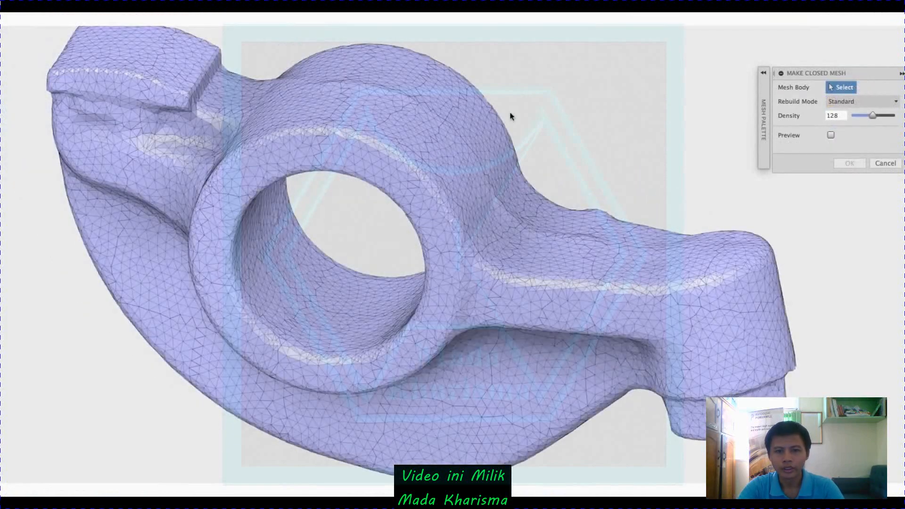
Step: Make the rocker arm mesh a closed mesh using the Standard rebuild mode and density 128
shift+middle_drag(509, 115, 567, 61)
click(630, 173)
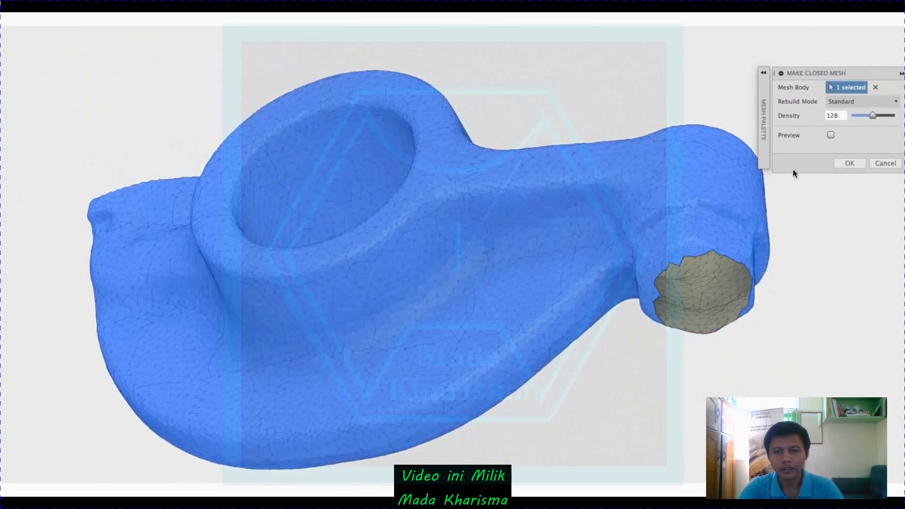
click(846, 164)
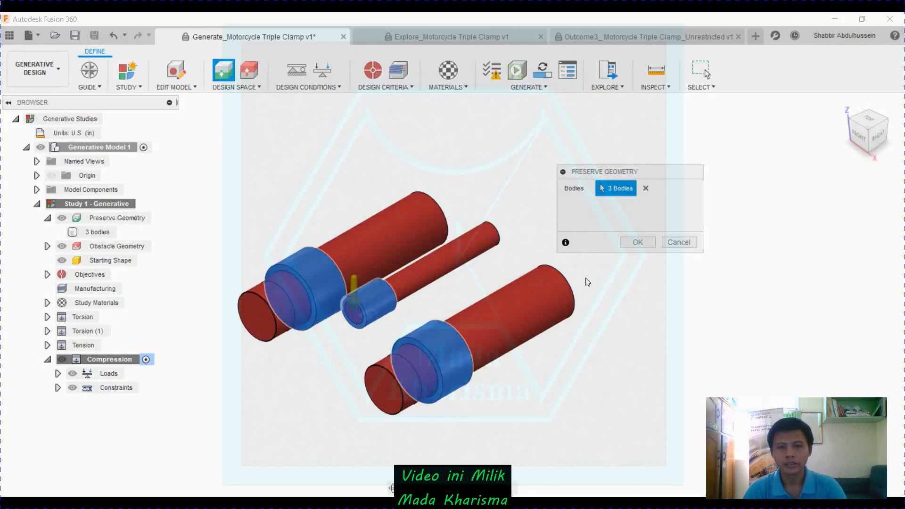
Step: Assign the three collar bodies as preserve geometry in the generative study
click(635, 242)
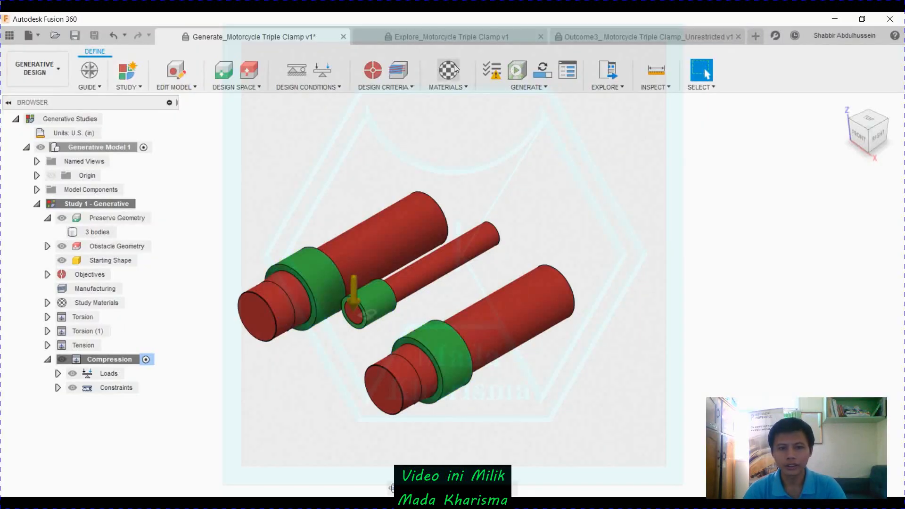
Step: Examine the generated triple clamp outcomes and inspect the unrestricted Outcome 3 design from different angles
click(453, 38)
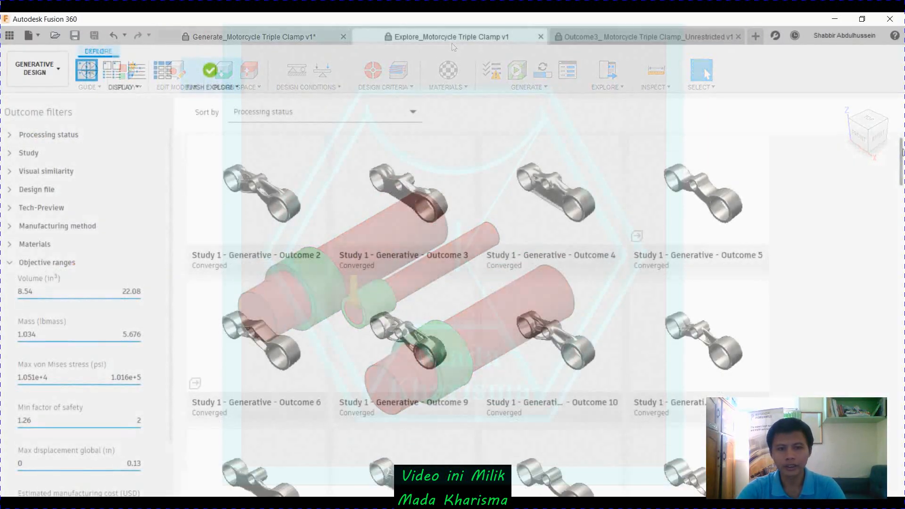
drag(903, 152, 903, 304)
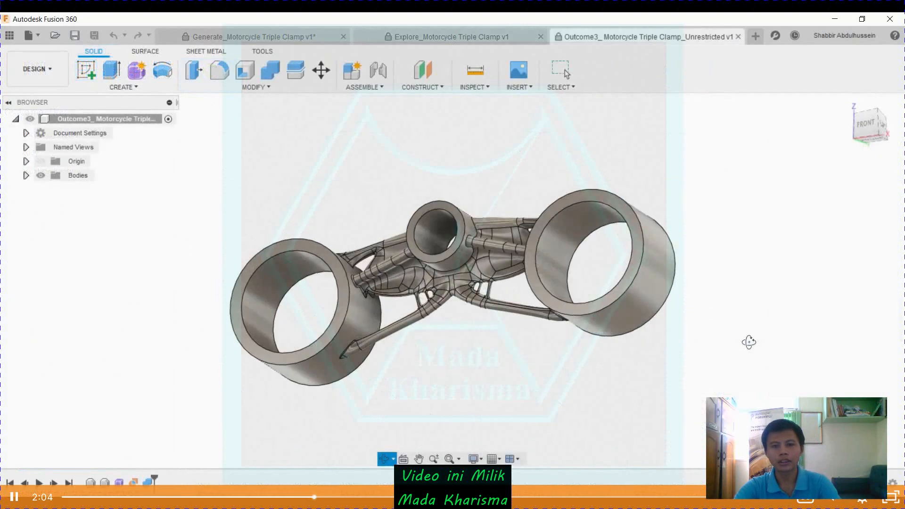
drag(749, 343, 762, 352)
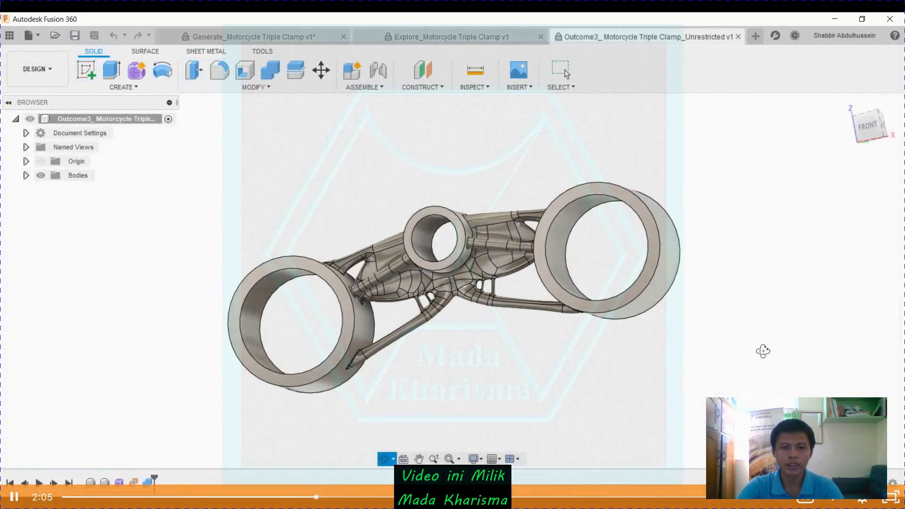
key(Escape)
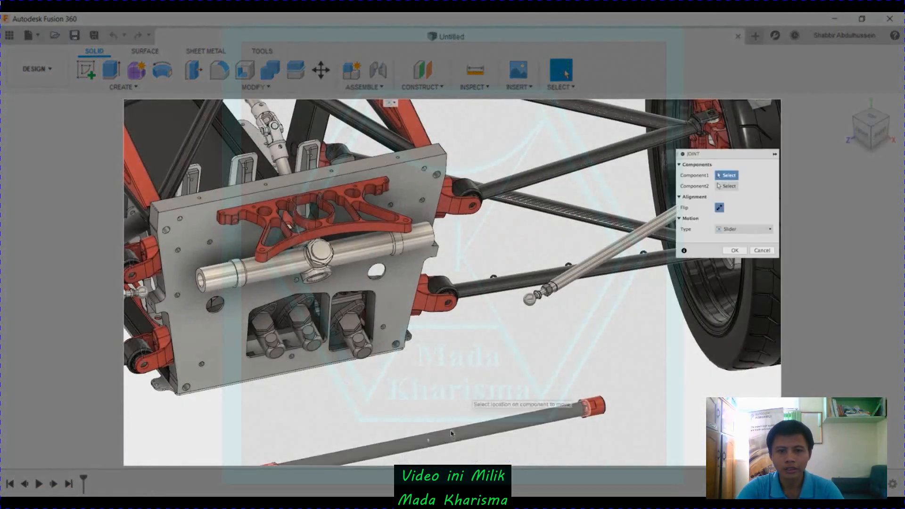
Step: Pick the red end of the loose rod as the first component of a slider joint
click(591, 407)
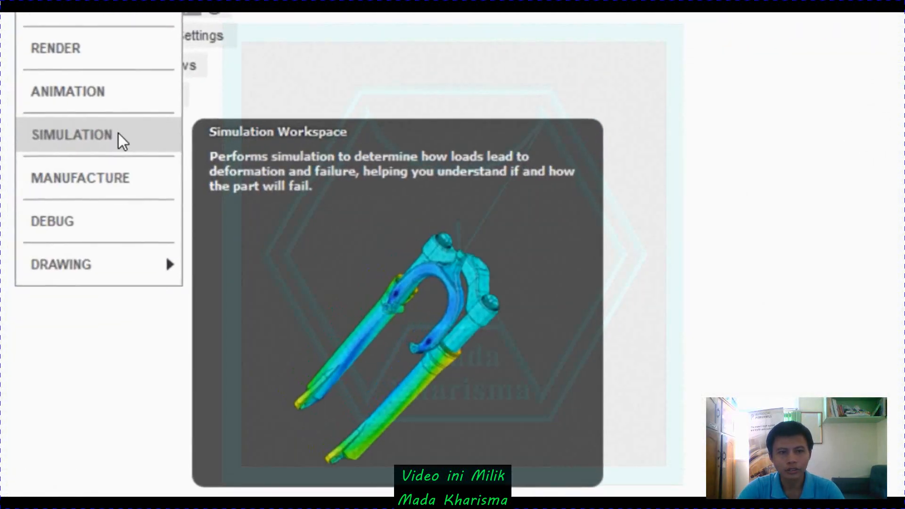
Step: Switch to the Simulation workspace
click(121, 140)
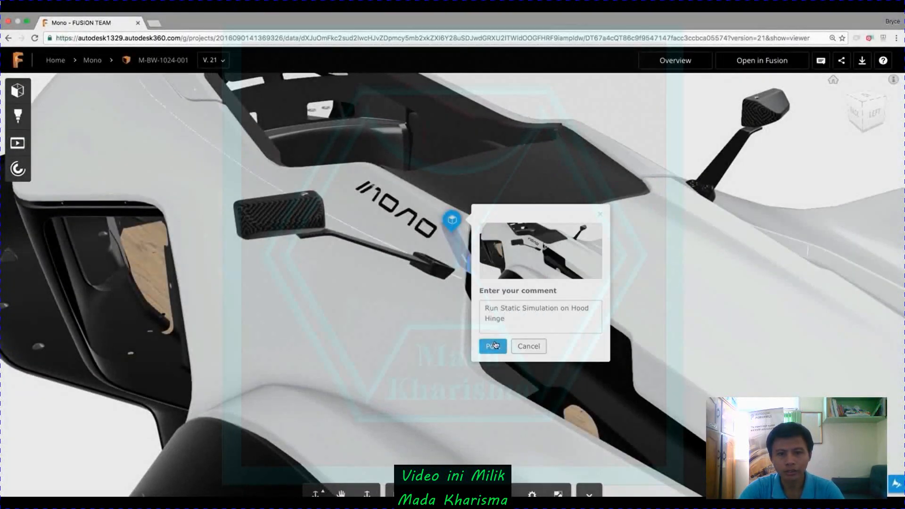
Step: Post the comment "Run Static Simulation on Hood Hinge" and promote version 19 of the M-BW-1024-001 design
click(493, 345)
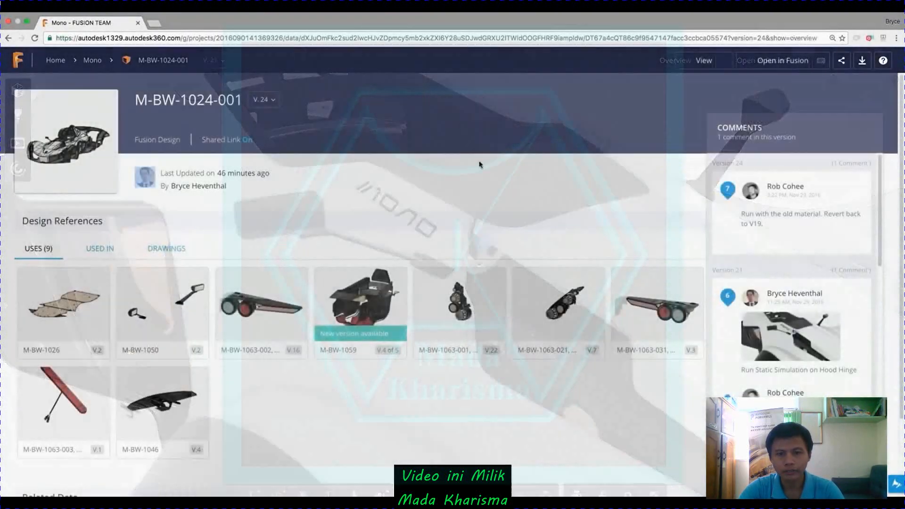
click(274, 103)
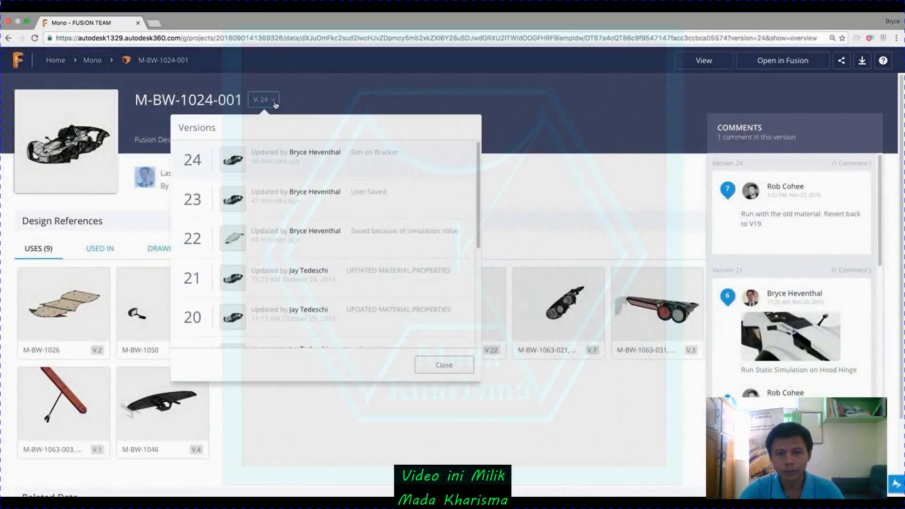
scroll(286, 177, down, 1)
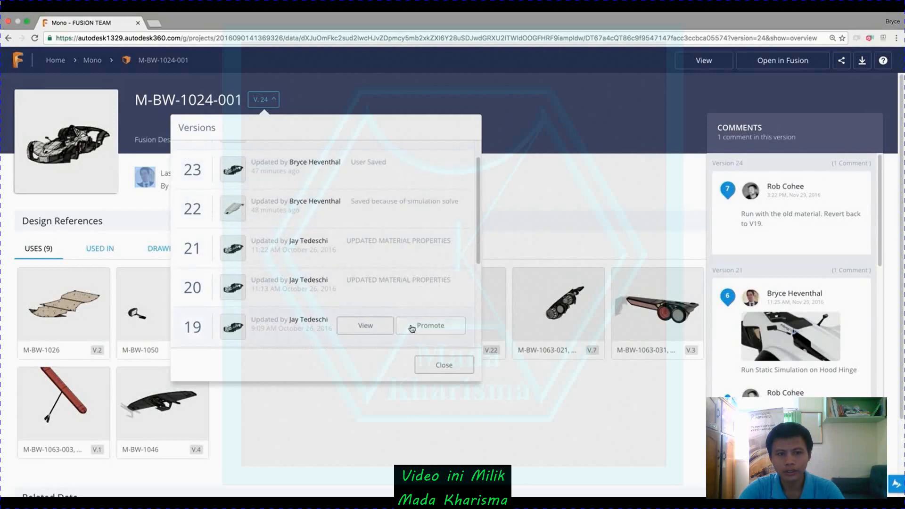
click(412, 328)
click(579, 321)
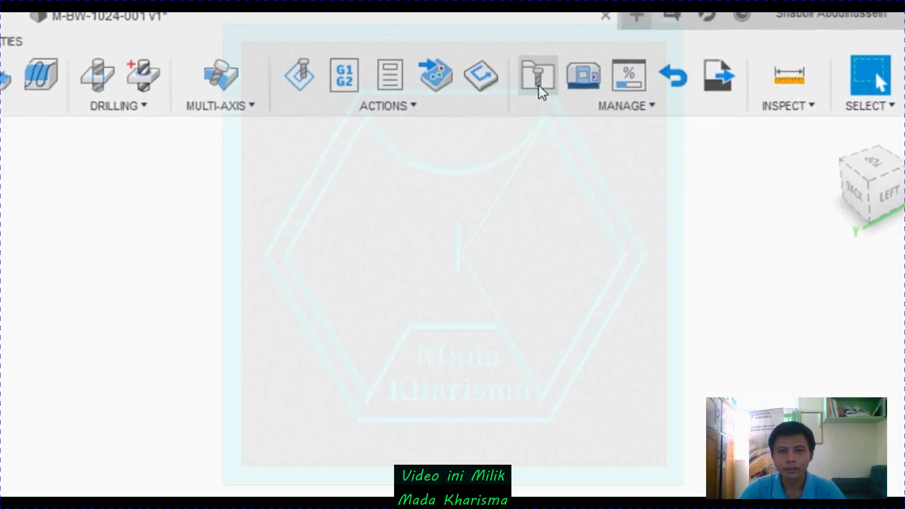
Step: Open the CAM Tool Library and access its Operation filter
click(458, 132)
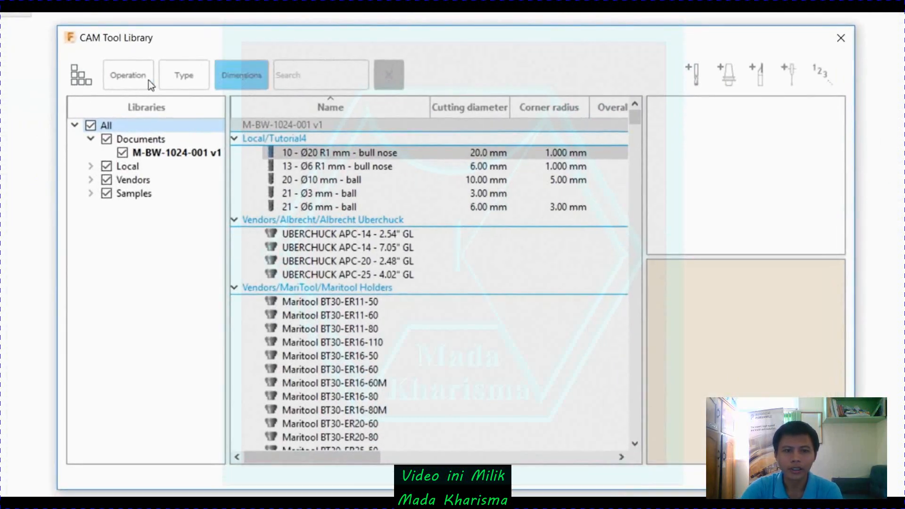
click(129, 76)
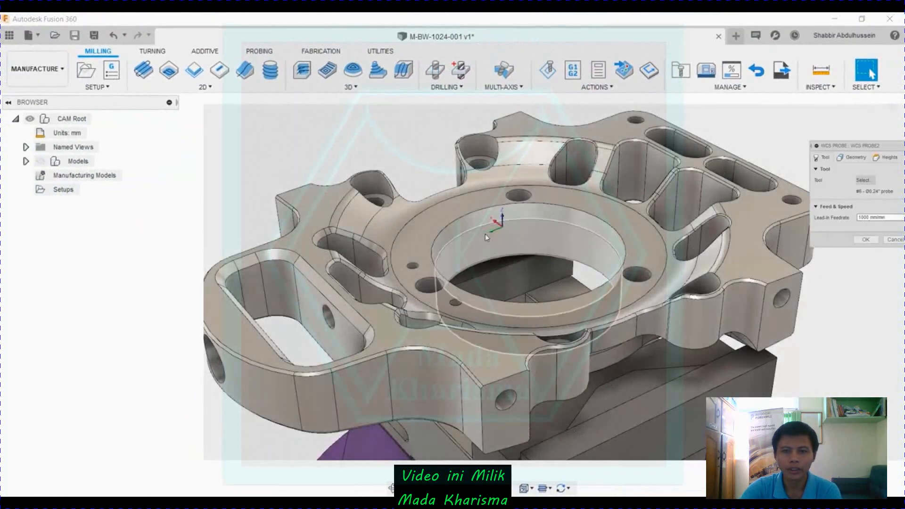
Step: Select the inner wall of the upright's central bore for the WCS probe operation
click(488, 236)
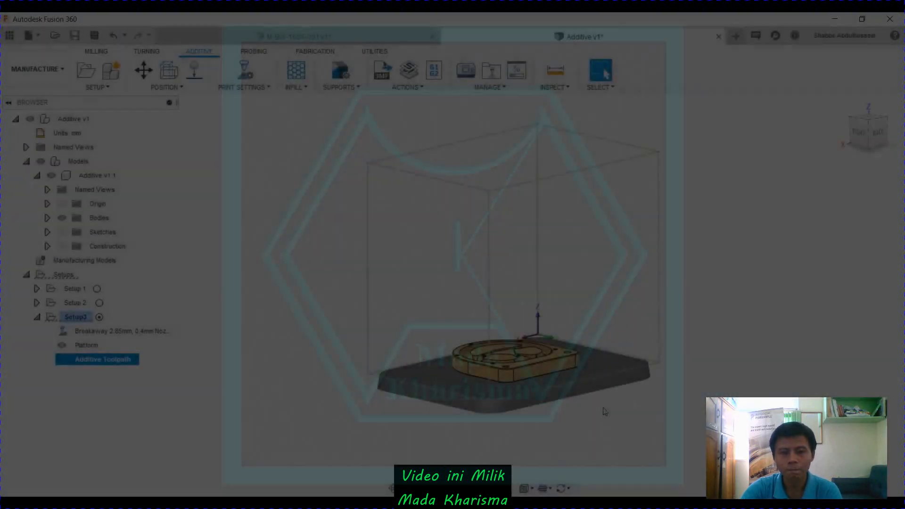
Step: Play the additive toolpath simulation of the part on the build platform
scroll(539, 394, up, 3)
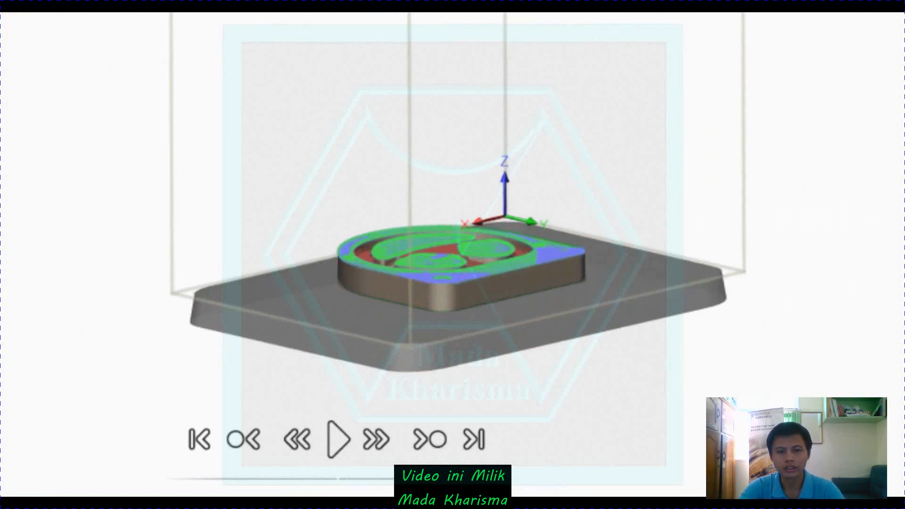
click(338, 440)
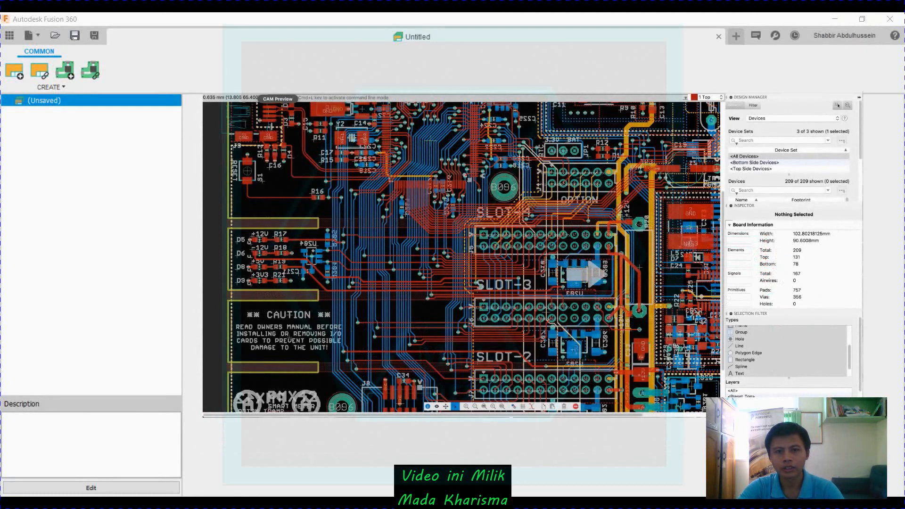
Step: View the circuit board's Bottom Side in the manufacturing preview and open the CAM Processor
drag(417, 344, 389, 361)
click(438, 333)
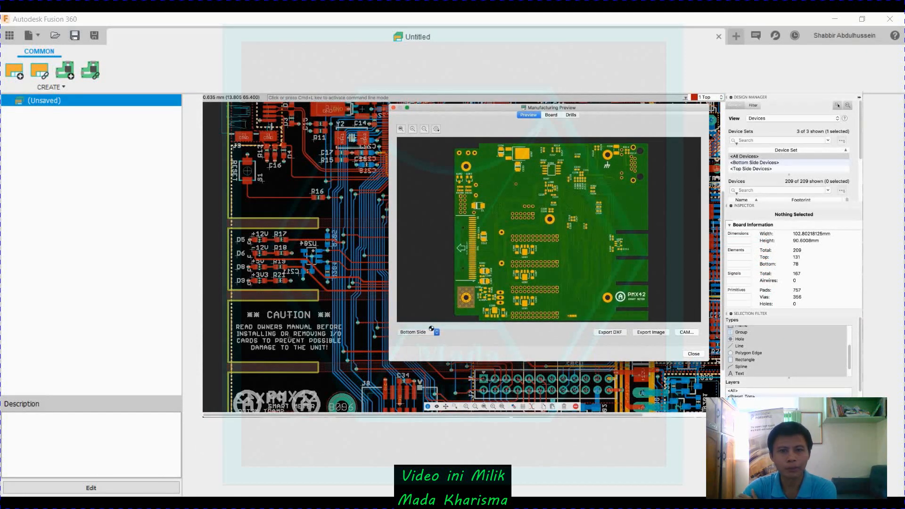
click(431, 329)
click(682, 333)
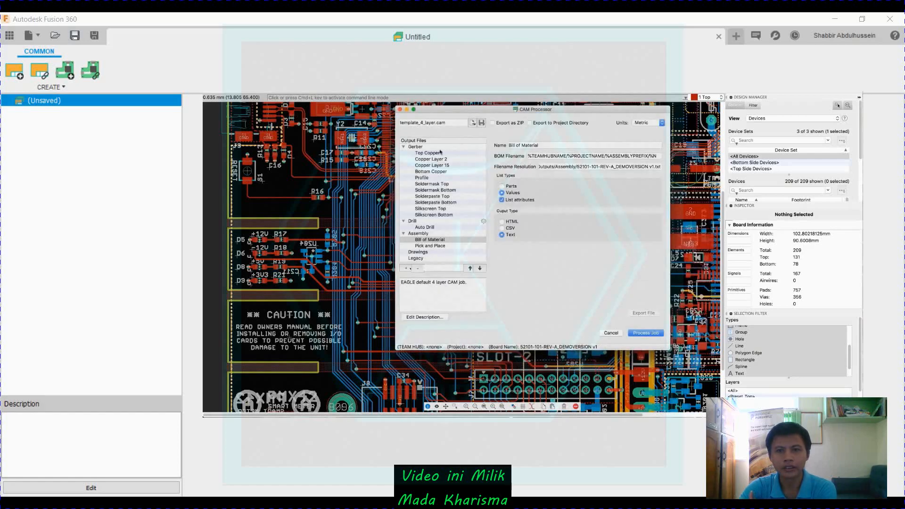